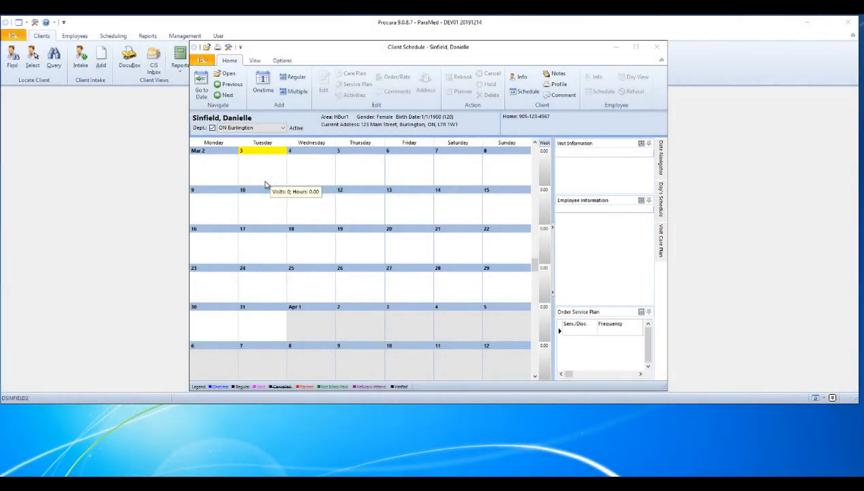
- Start a one-time visit on March 5 and check which orders are available for it
left_click(356, 166)
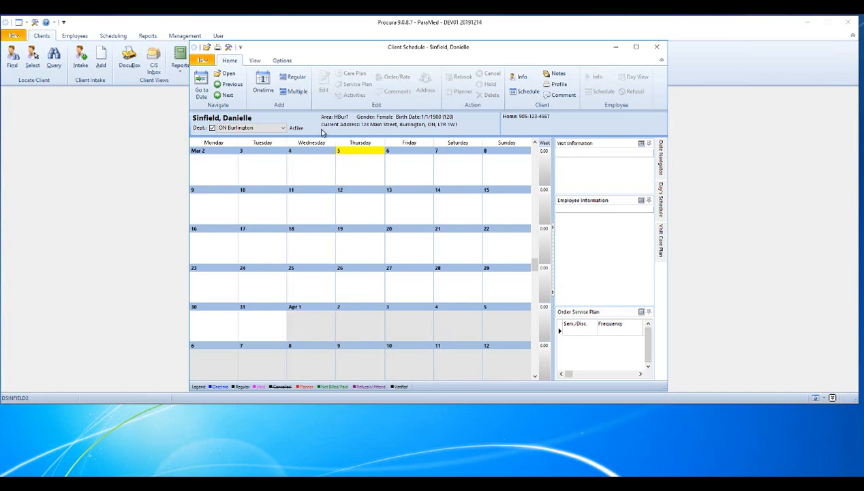
left_click(263, 82)
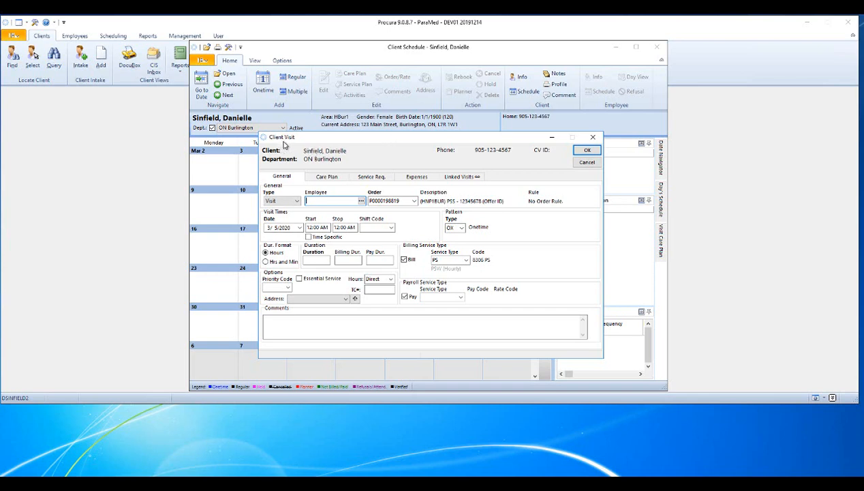
left_click(414, 201)
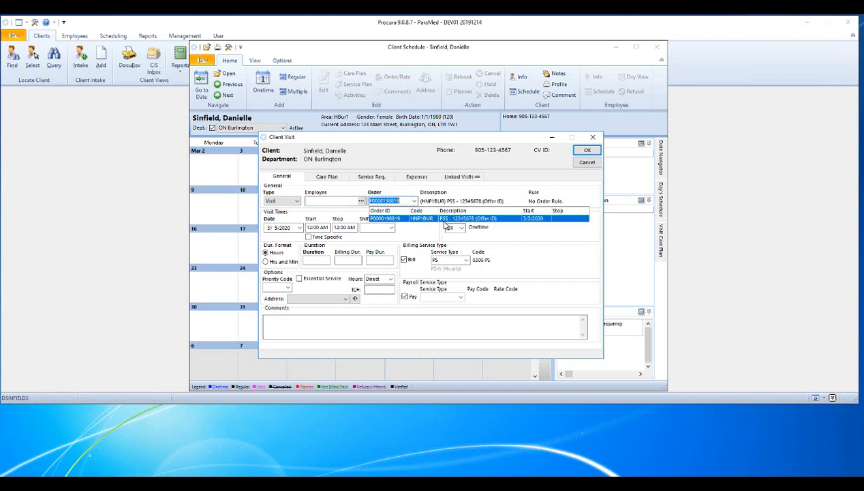
left_click(413, 202)
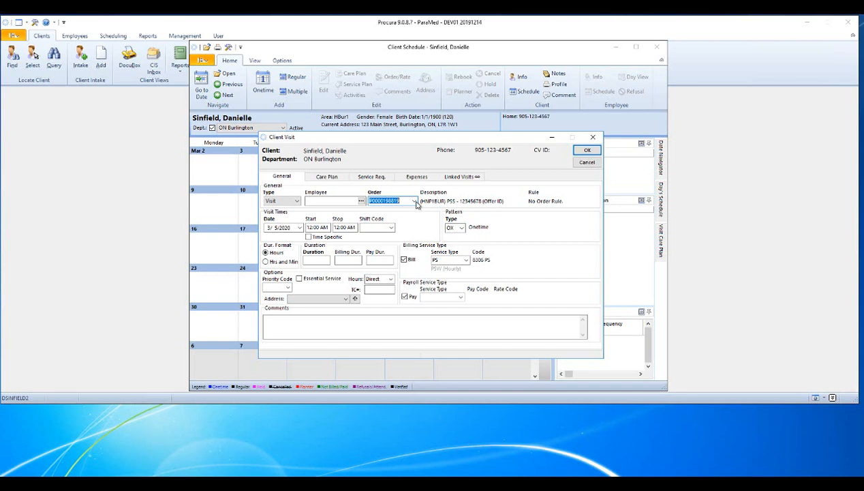
left_click(415, 202)
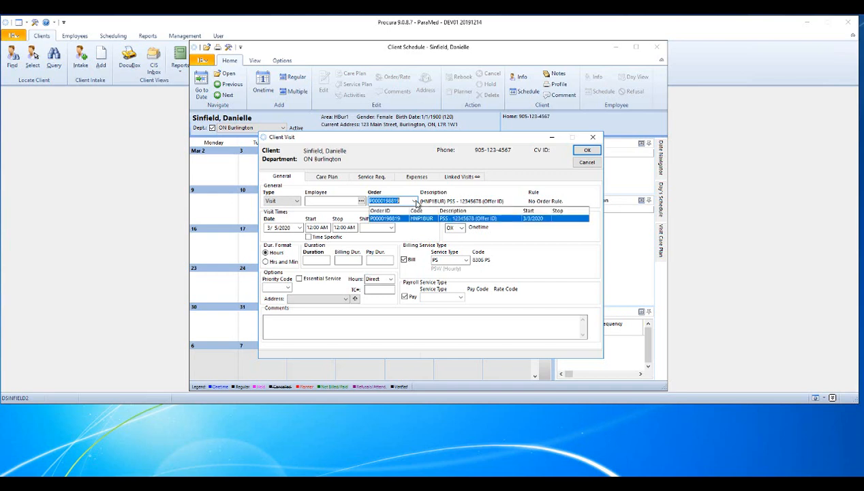
left_click(417, 202)
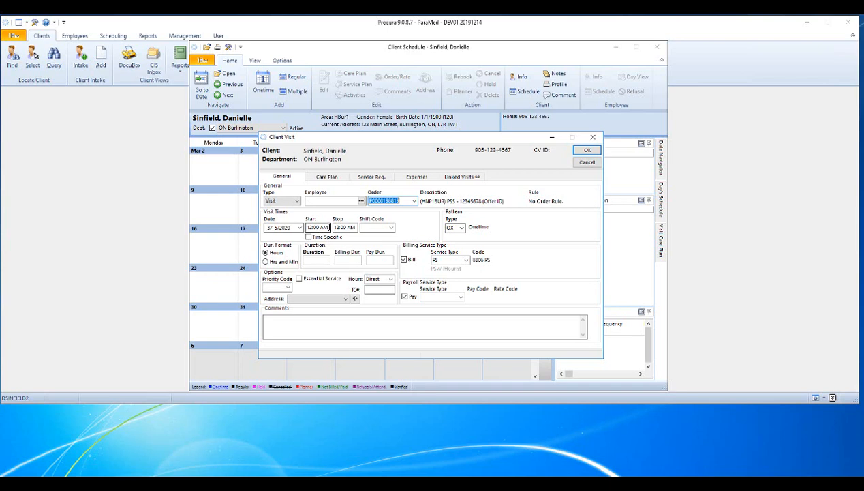
- Set the one-time visit to start at 10:00 AM and stop at 10:30 AM
left_click_drag(329, 227, 305, 226)
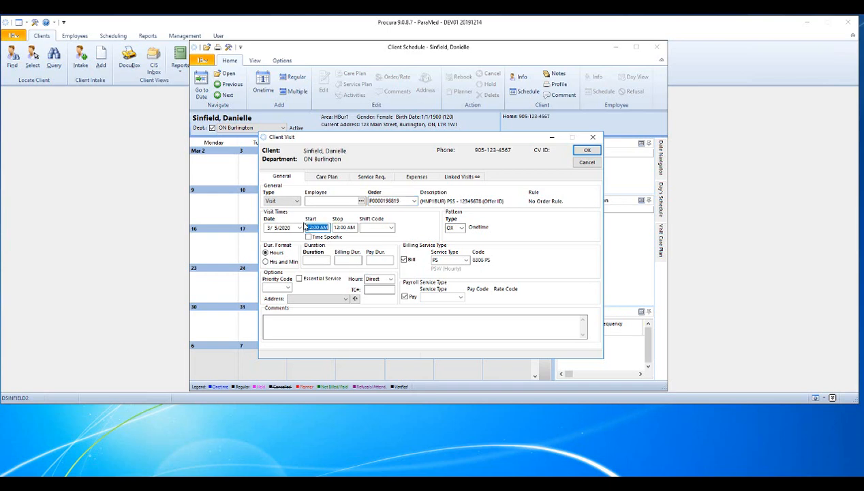
key("BackSpace")
type("10")
key("Tab")
type("1")
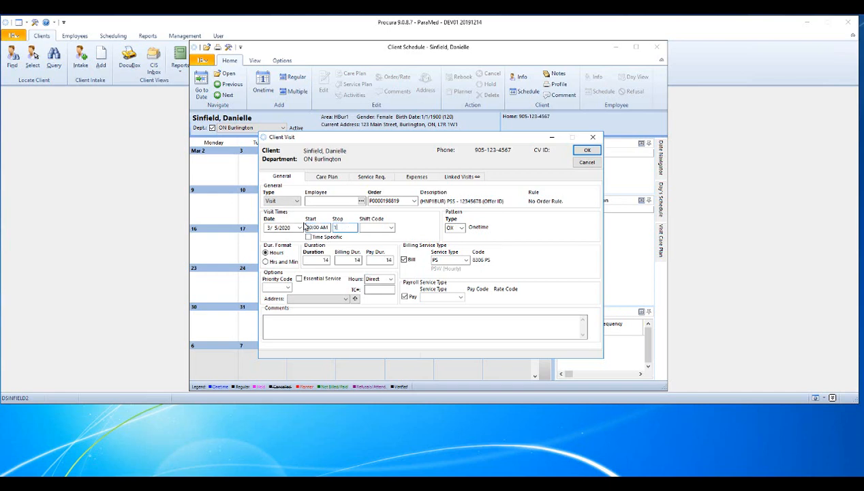
type("030")
key("Tab")
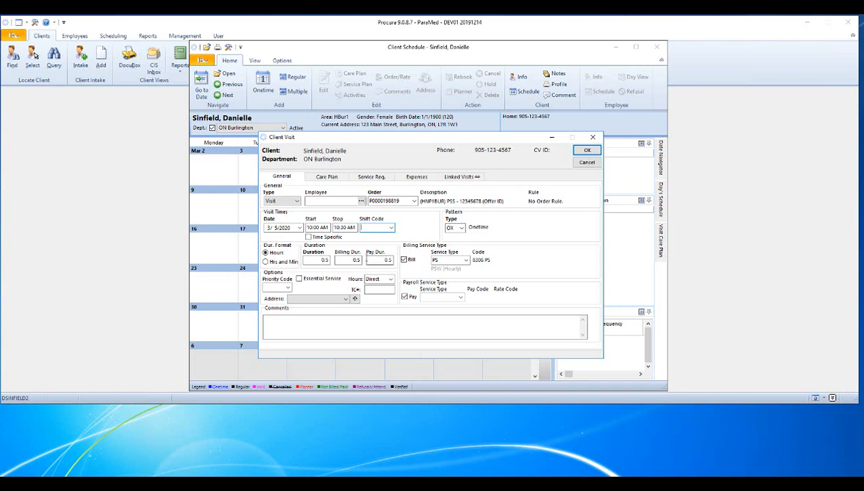
- Try resetting the visit's start and stop times to 12:00 AM and assigning the AM shift code (06:00 to 12:00)
left_click(318, 229)
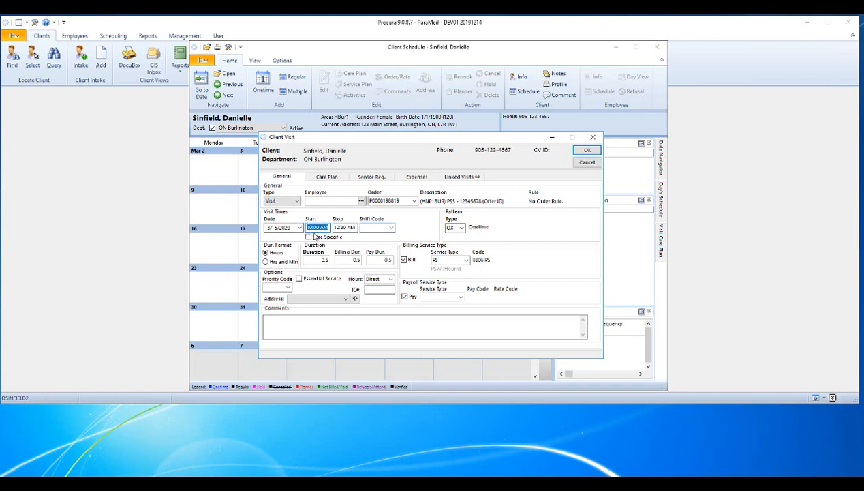
key("Tab")
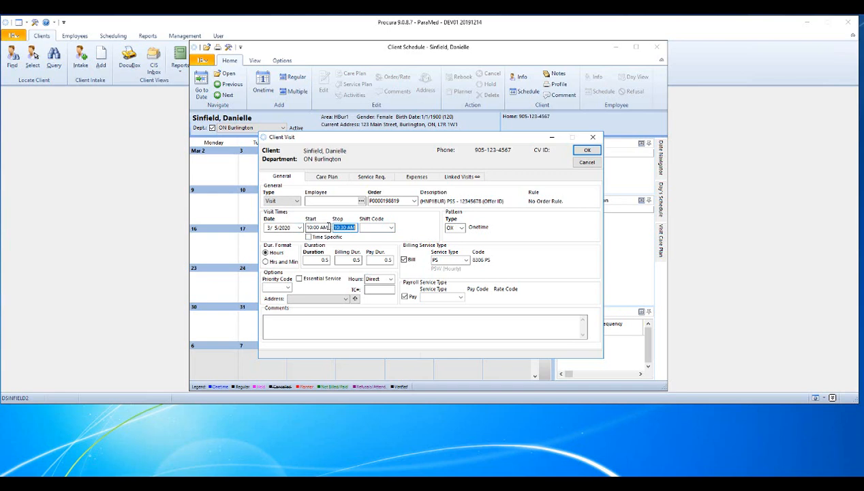
left_click(329, 227)
type("12")
key("Tab")
type("12")
key("Tab")
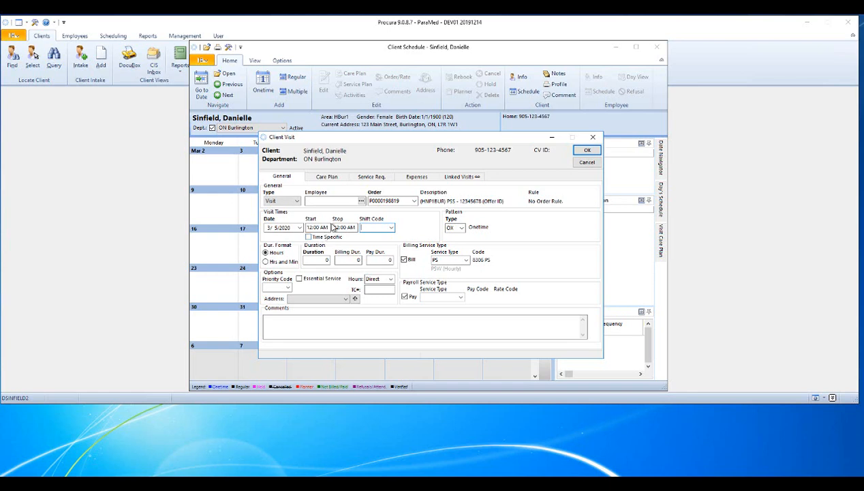
left_click(392, 229)
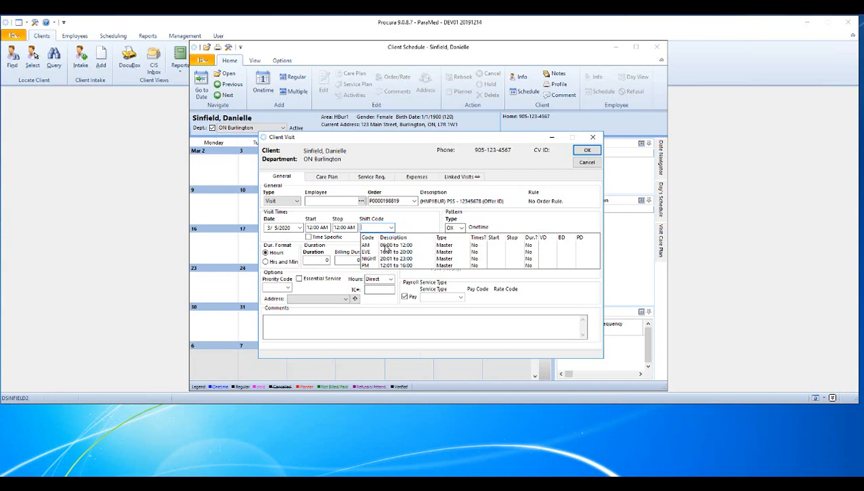
left_click(386, 245)
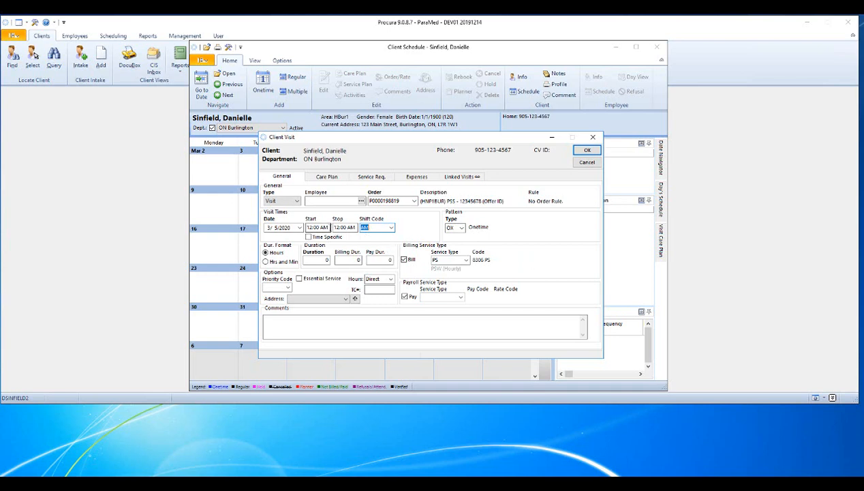
- Restore the visit times to 10:00 AM through 10:30 AM and clear the shift code
left_click(329, 228)
left_click_drag(330, 228, 300, 226)
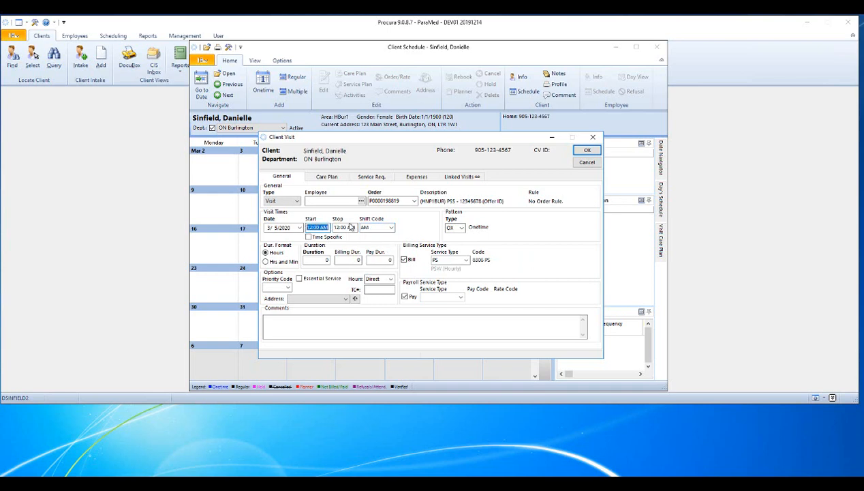
left_click(372, 230)
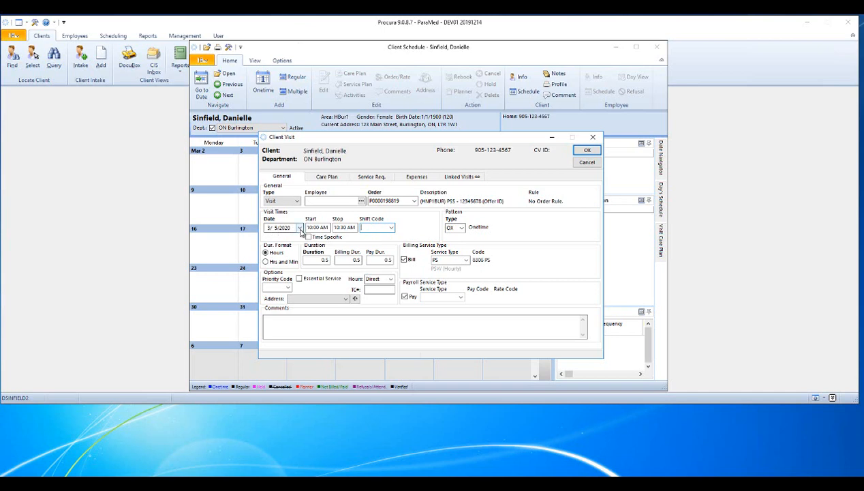
left_click(299, 228)
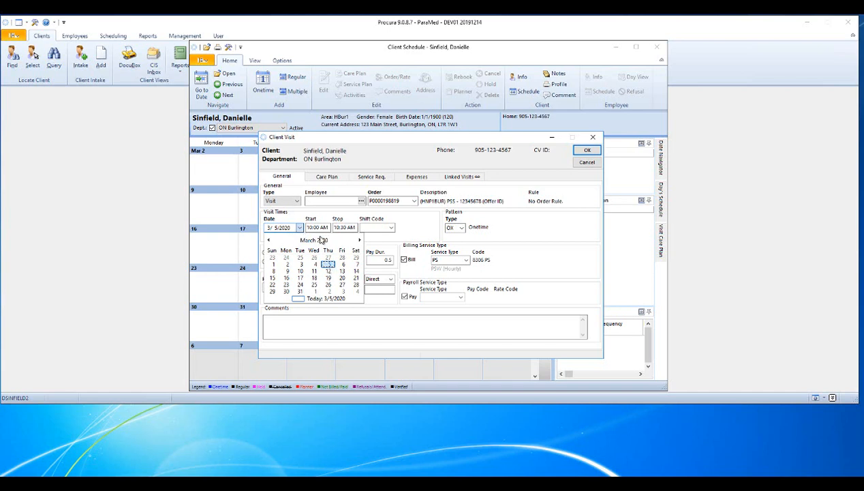
left_click(317, 214)
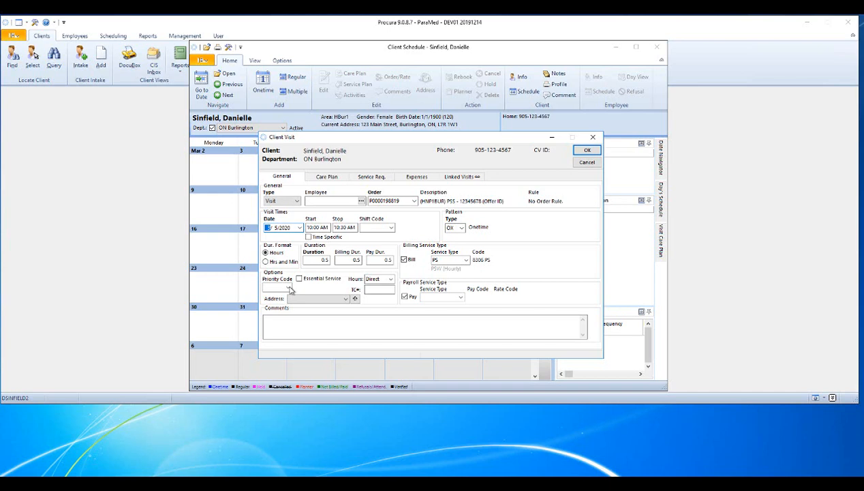
left_click(289, 323)
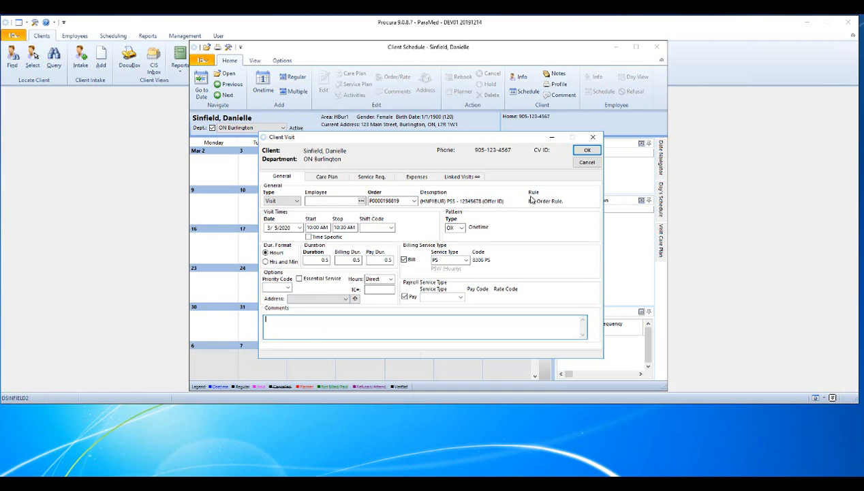
- Save the one-time visit and accept its conflict check
left_click(585, 151)
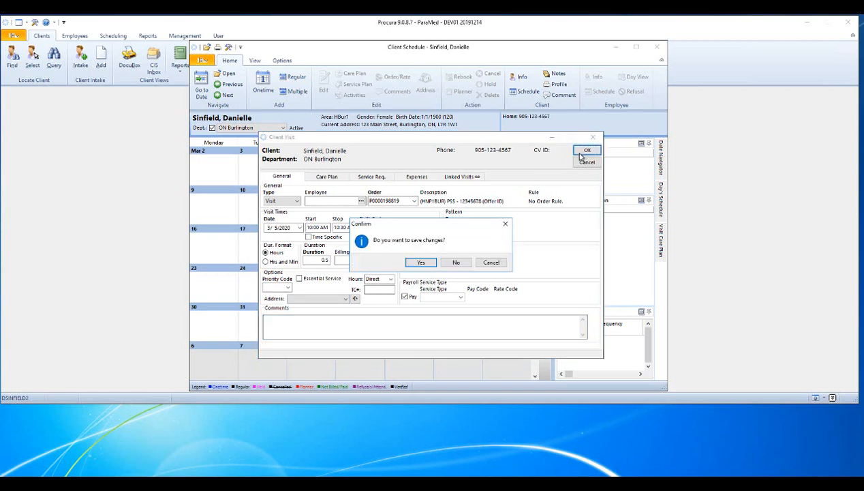
left_click(421, 263)
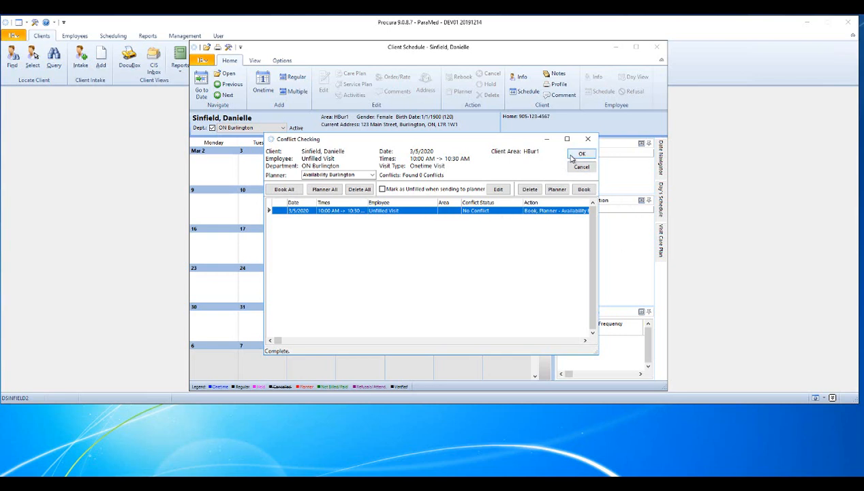
left_click(579, 154)
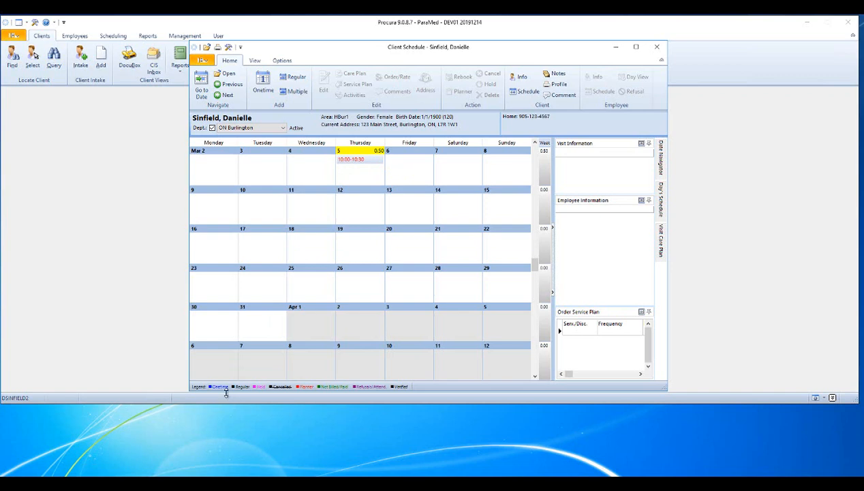
- Remove the 10:00-10:30 visit from March 5 and start a new regular visit on that day
left_click(358, 161)
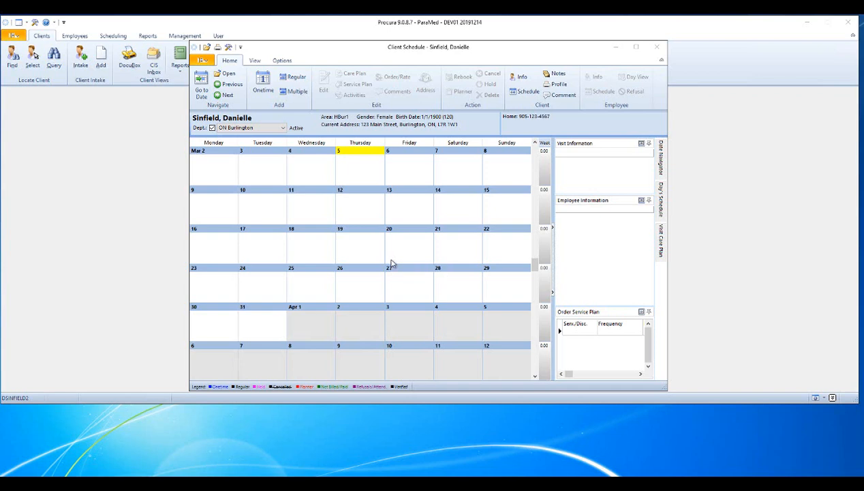
left_click(294, 79)
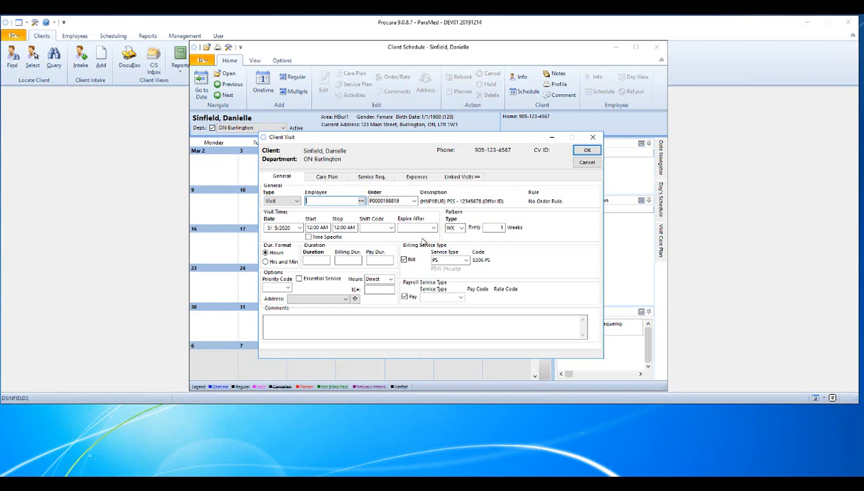
- Try a repeat interval of 2 weeks for the regular visit and set it back to 1
left_click(463, 227)
left_click(464, 231)
left_click(491, 228)
double_click(492, 228)
type("2")
key("BackSpace")
type("1")
- Try the Every X Days pattern for the regular visit, and return to Every X Weeks with an interval of 1
left_click(462, 229)
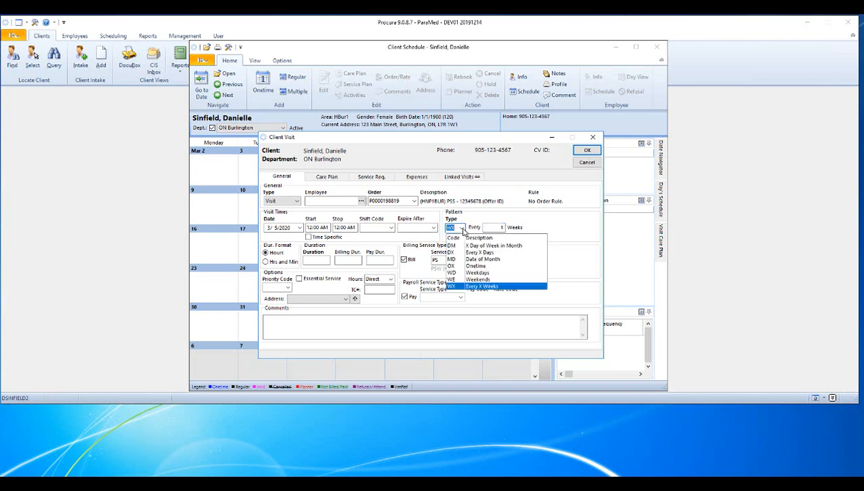
left_click(459, 253)
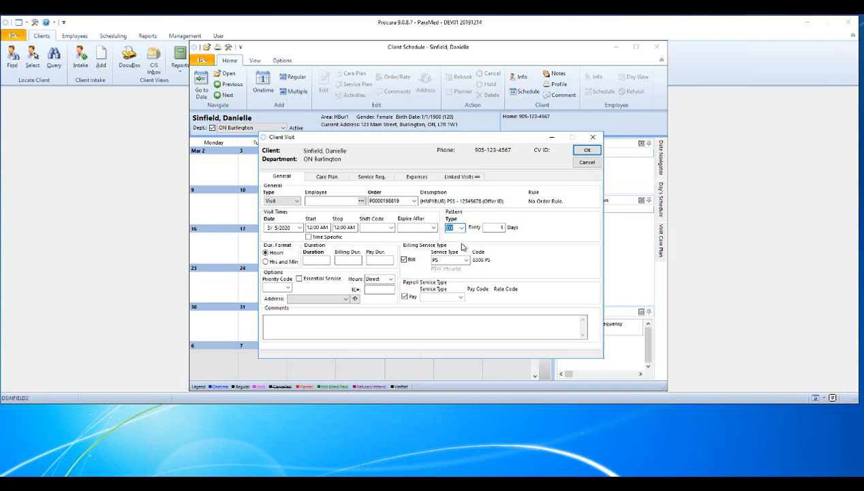
key("Tab")
type("2")
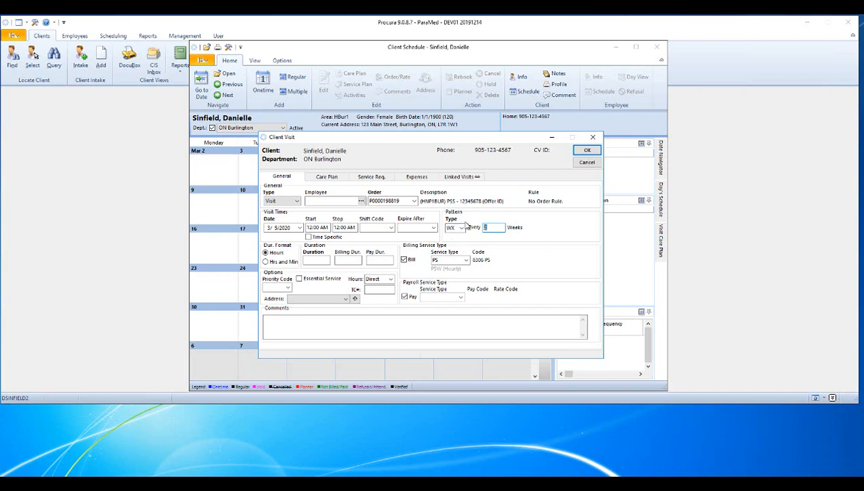
type("1")
- Set the regular visit to run from 4:00 PM to 4:30 PM and save it
left_click(317, 227)
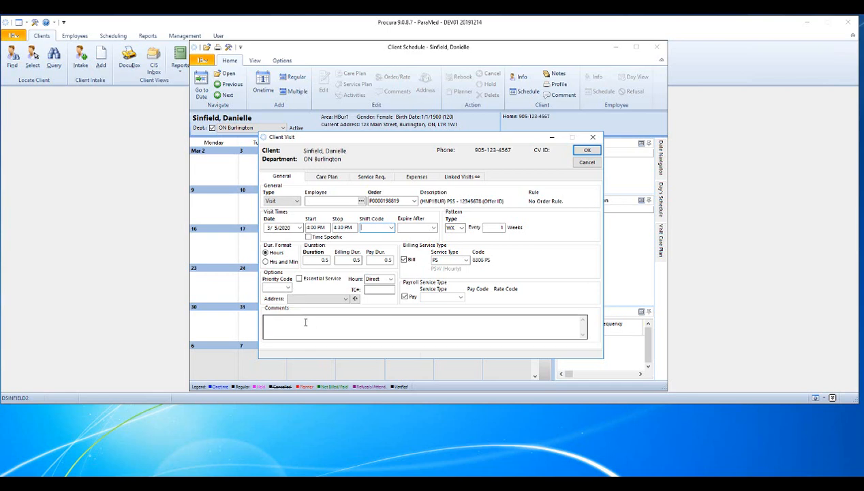
left_click(584, 151)
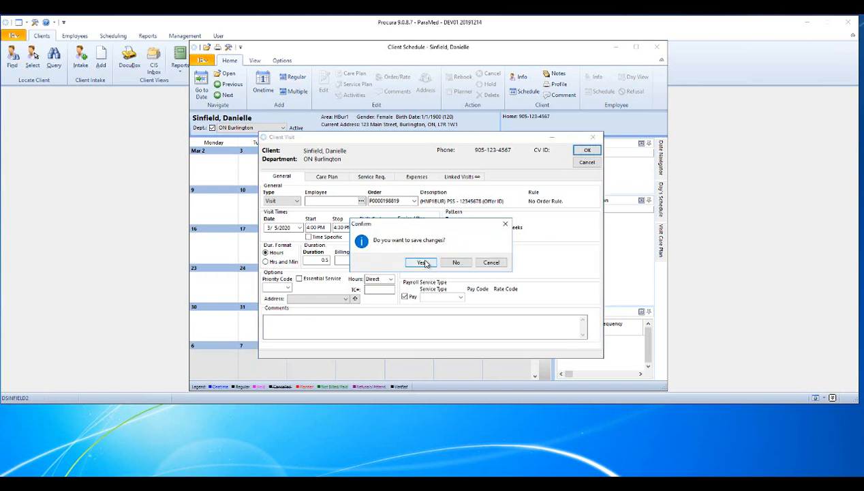
left_click(422, 262)
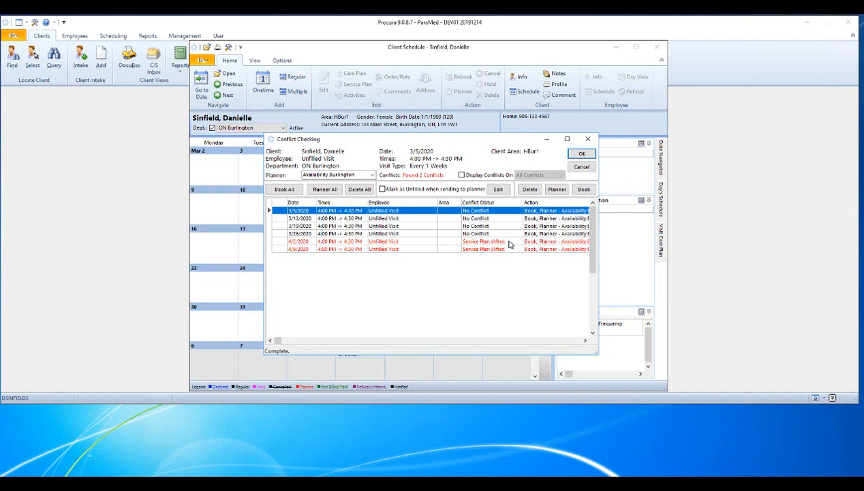
- Review the service plan conflict for the 4/2/2020 visit and accept the conflict check
left_click(508, 242)
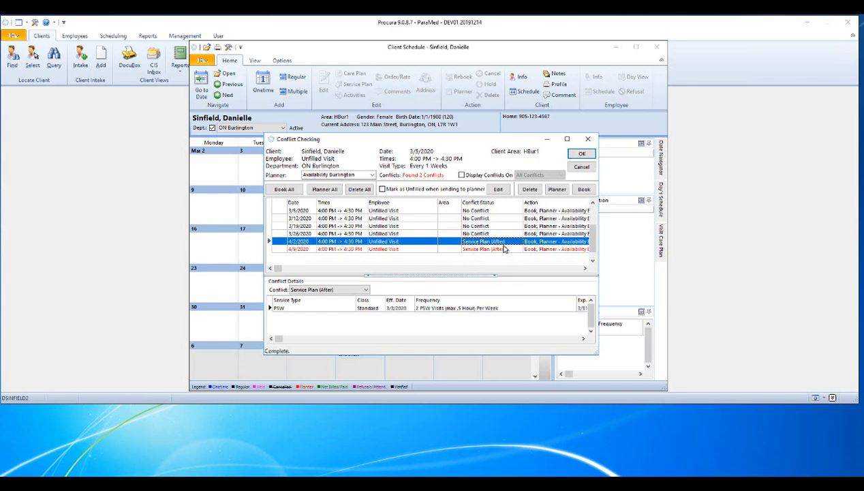
left_click(579, 155)
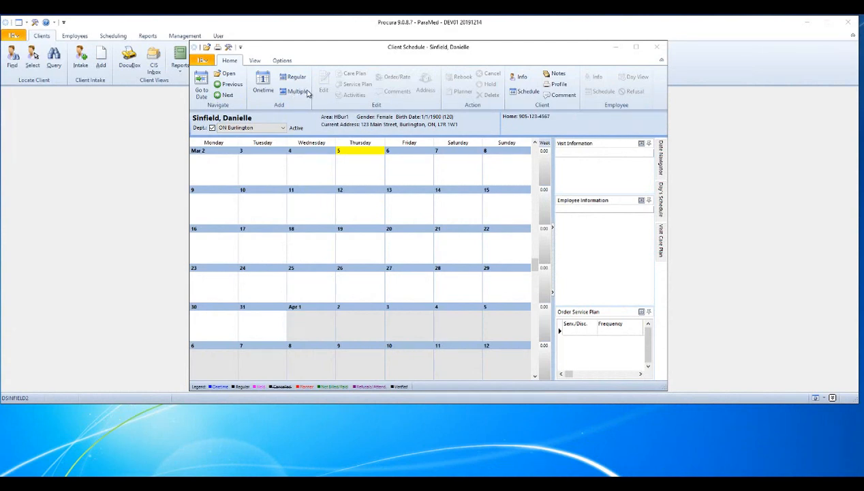
- Start creating multiple visits from 3/5/2020 and mark Friday 3/6/2020 for visit creation
left_click(298, 93)
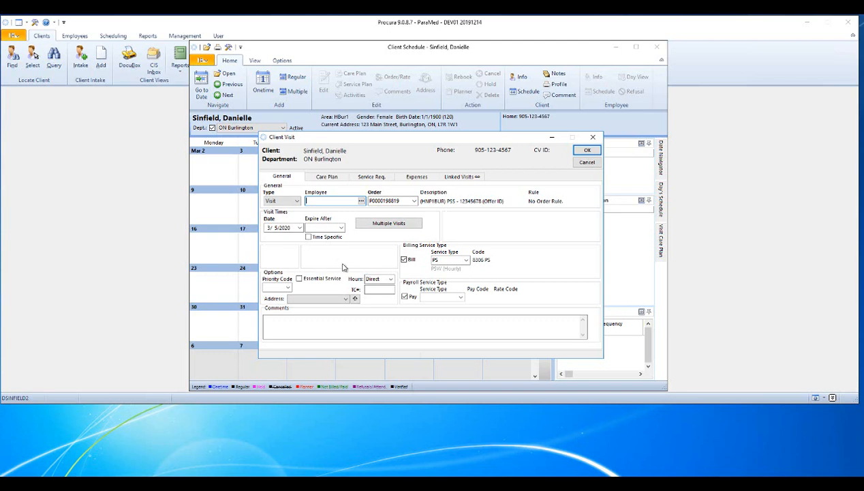
left_click(381, 229)
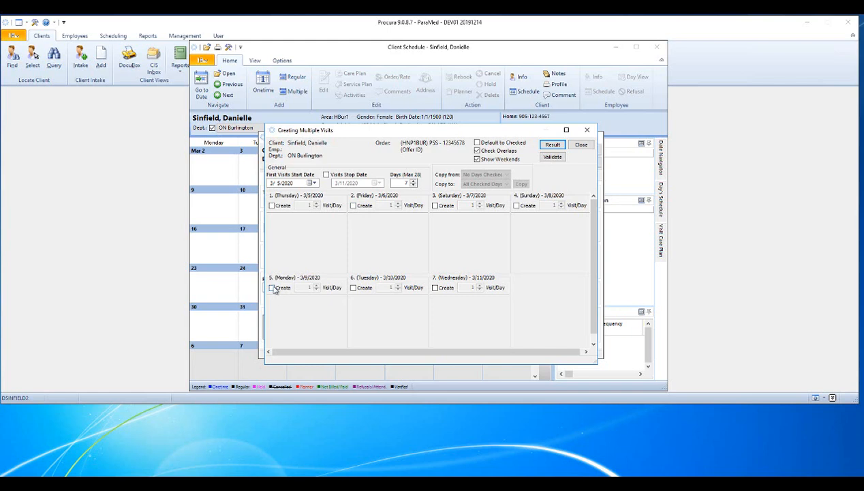
left_click(353, 206)
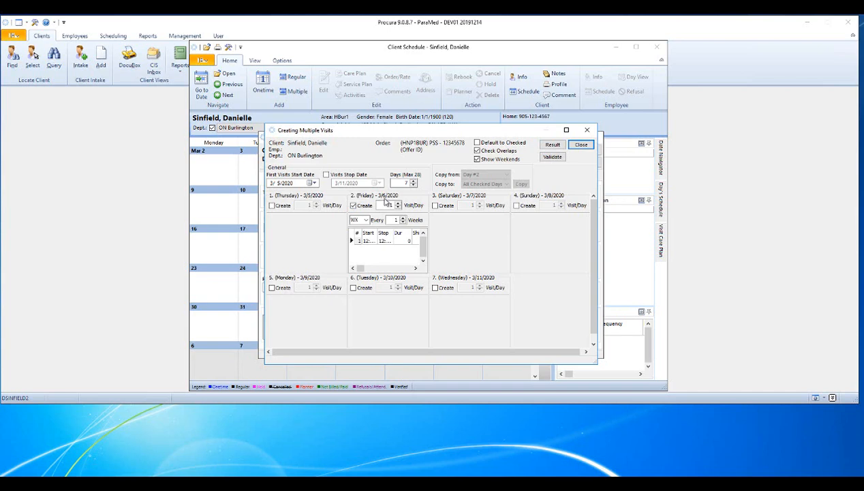
- Mark Monday 3/9/2020 and Wednesday 3/11/2020 for visit creation as well
left_click(272, 288)
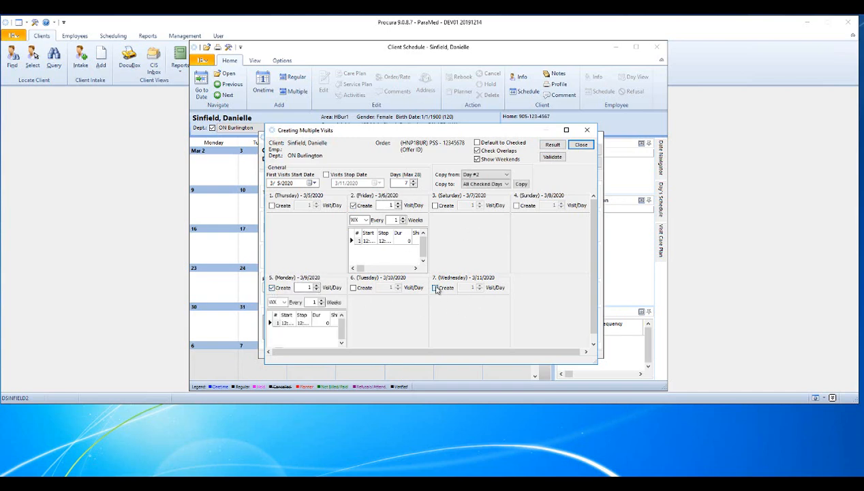
left_click(436, 288)
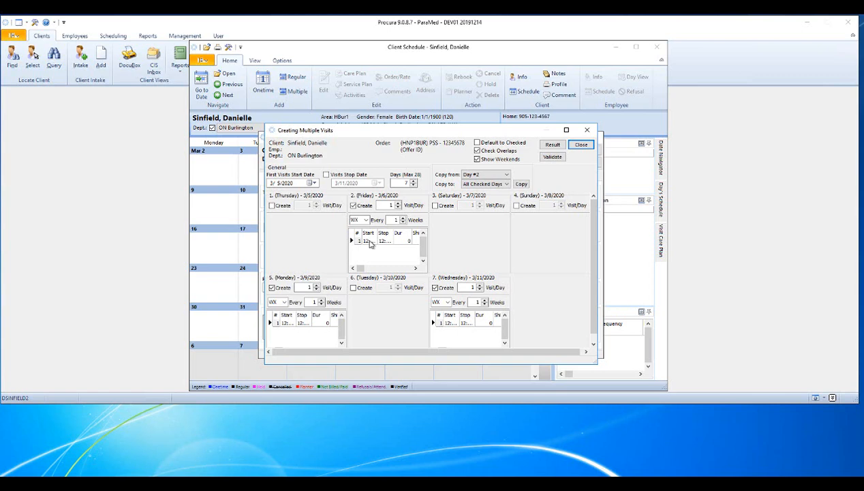
- Check the additional visit columns for Friday 3/6/2020 and set its visit to run from 9:00 to 9:30 AM
left_click(416, 268)
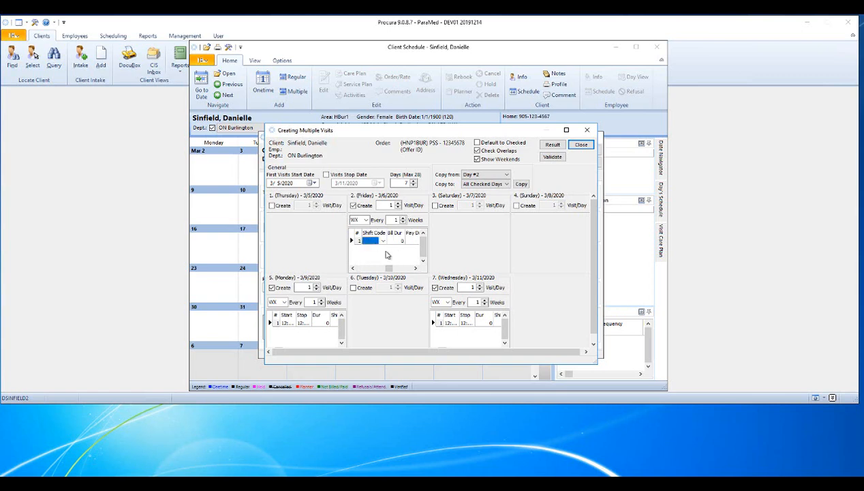
left_click(353, 268)
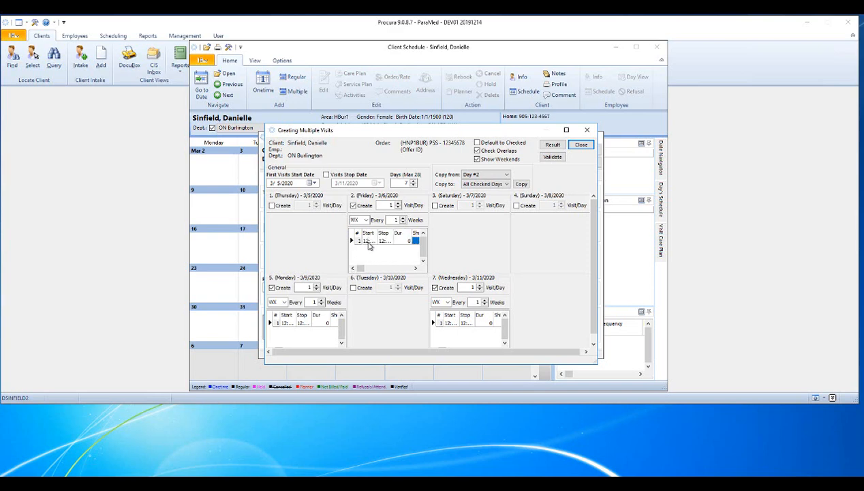
left_click(368, 242)
type("900")
key("Tab")
type("930")
key("Tab")
- Copy the visit times from Day #2 to all checked days
left_click(507, 184)
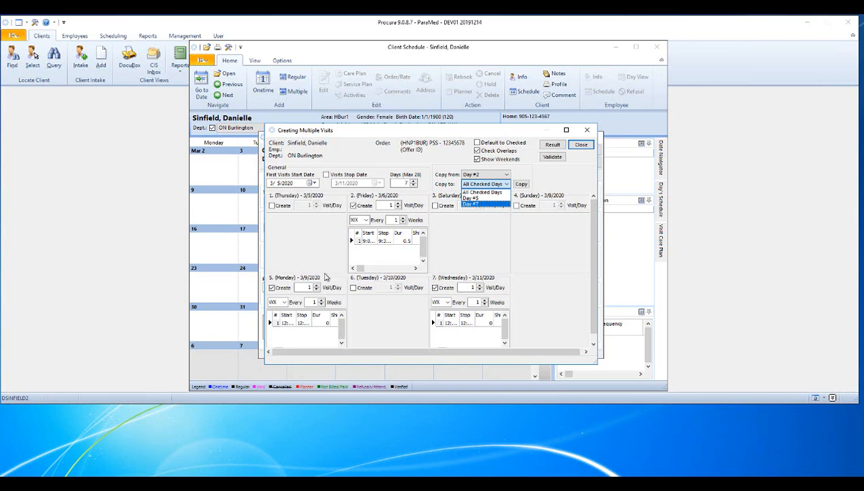
left_click(489, 196)
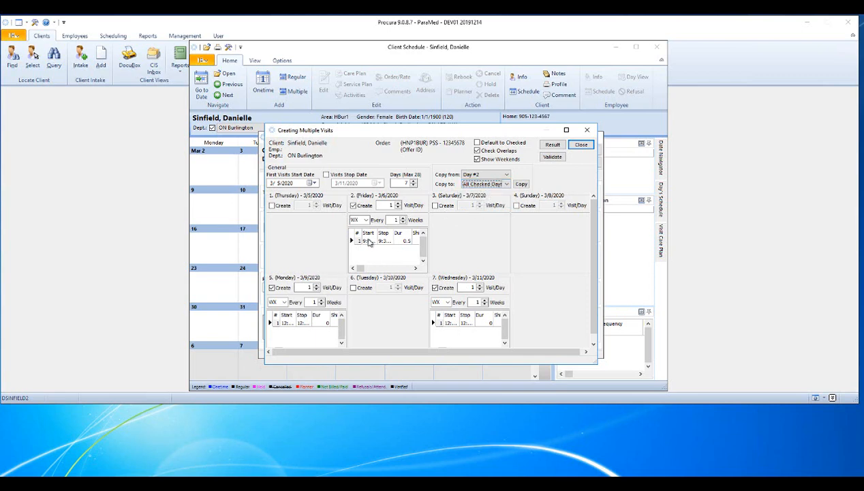
left_click(522, 184)
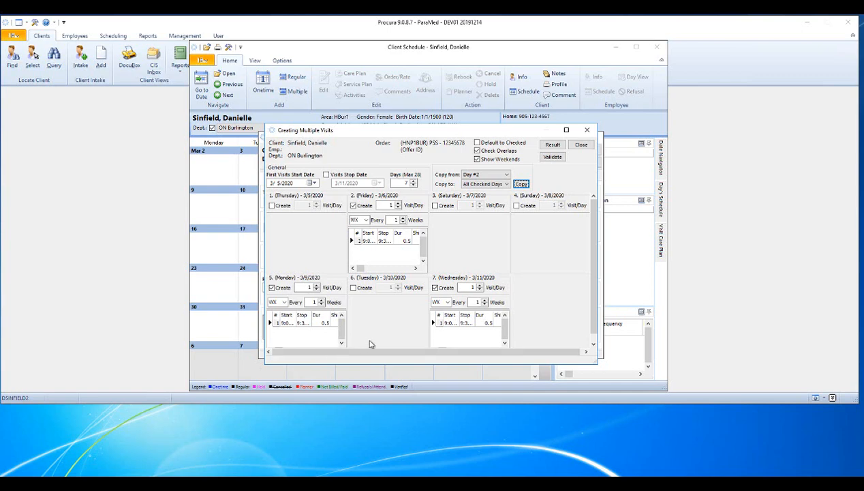
- Try two visits per day for Friday 3/6/2020 and return to one visit
left_click(399, 204)
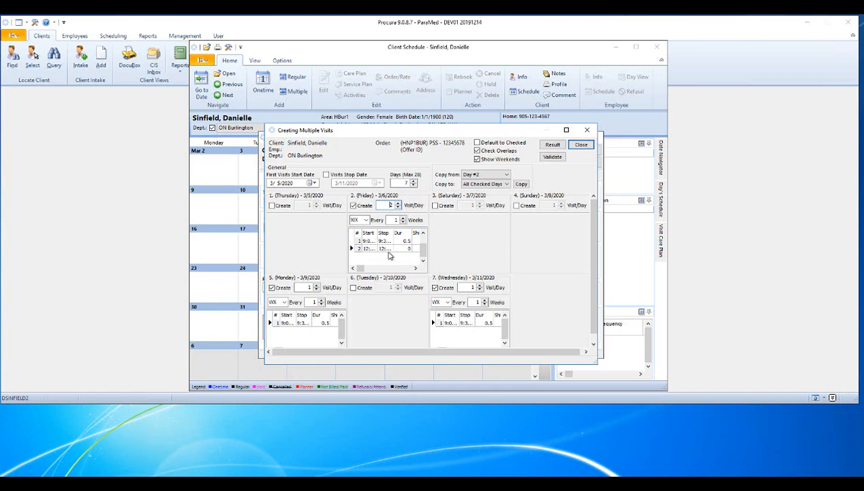
left_click(398, 208)
- Save the multiple visits and accept the conflict check for all listed visits
left_click(581, 146)
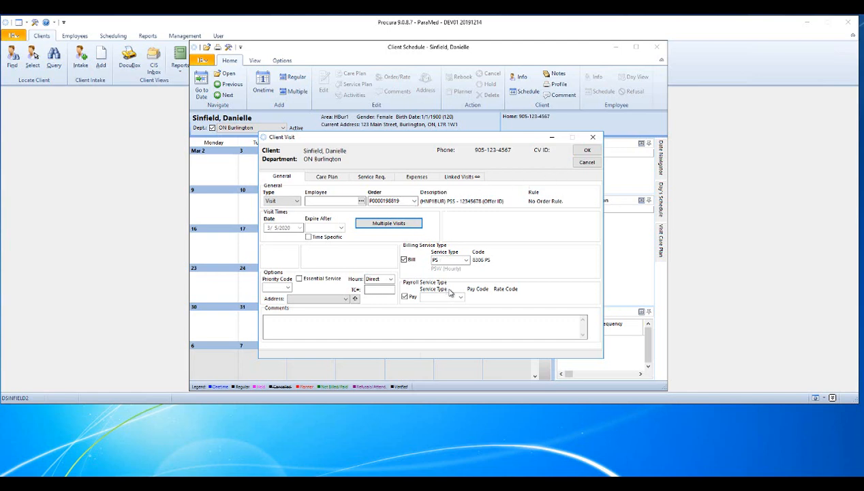
left_click(590, 149)
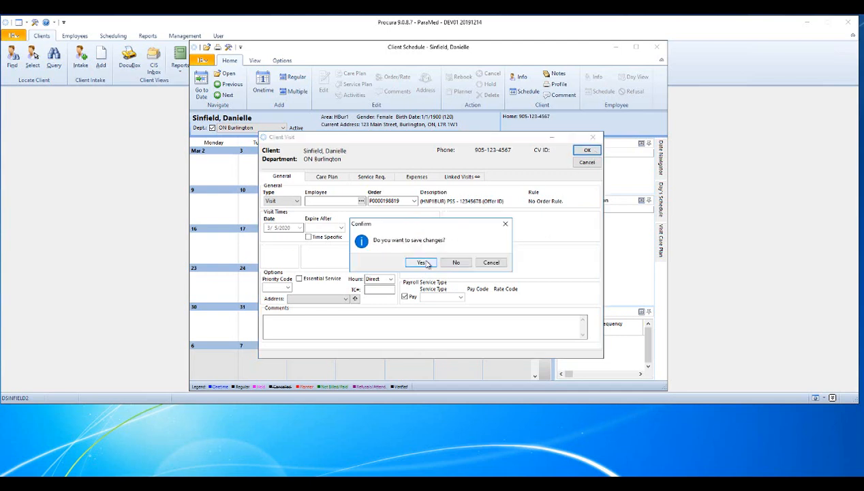
left_click(423, 263)
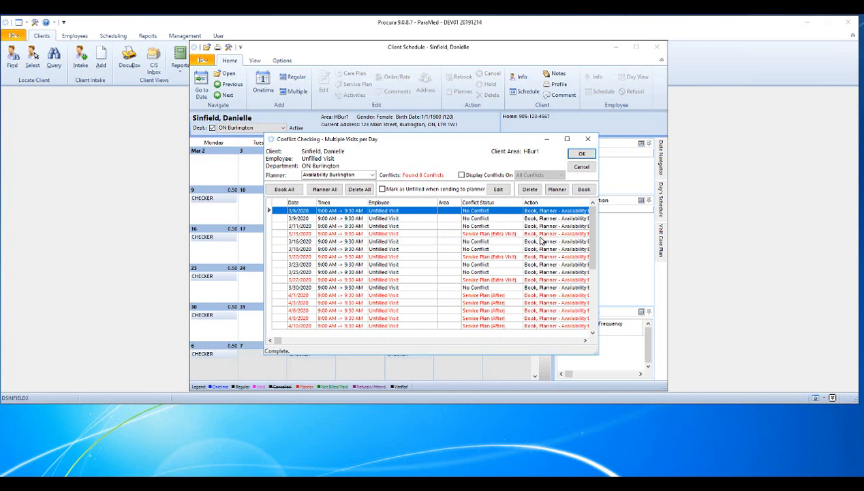
left_click(580, 155)
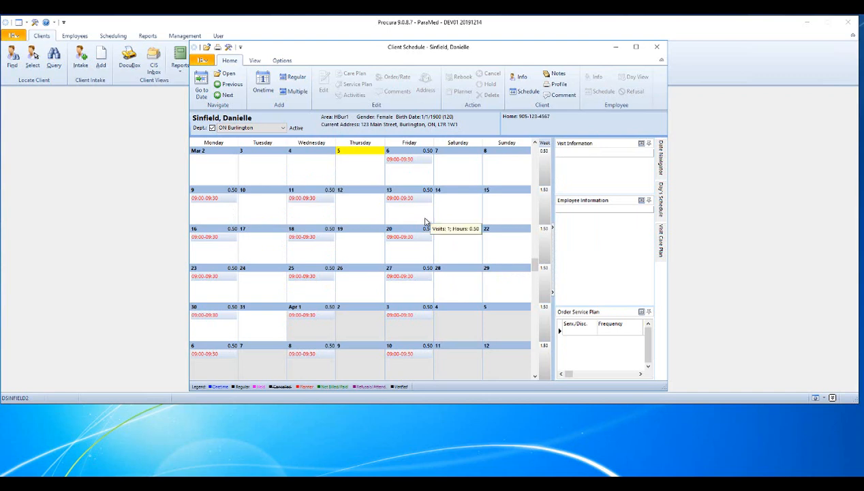
- Review the details of the Friday 3/6/2020 visit and close it without changes
double_click(421, 162)
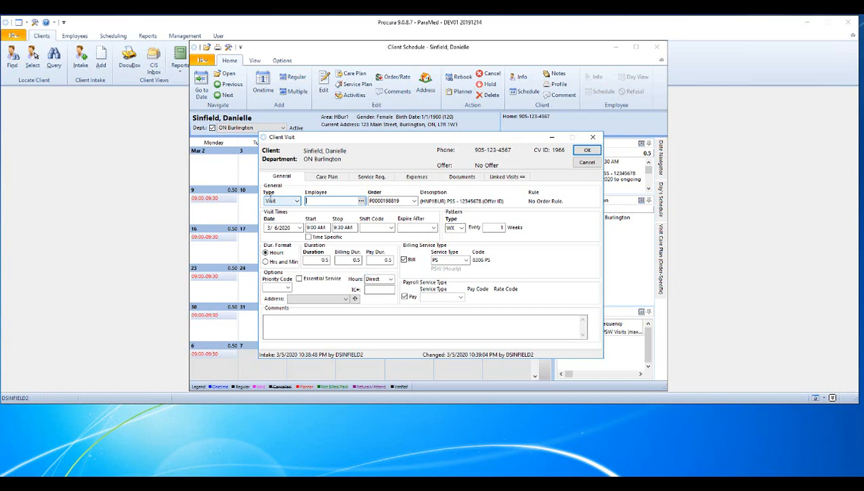
left_click(593, 165)
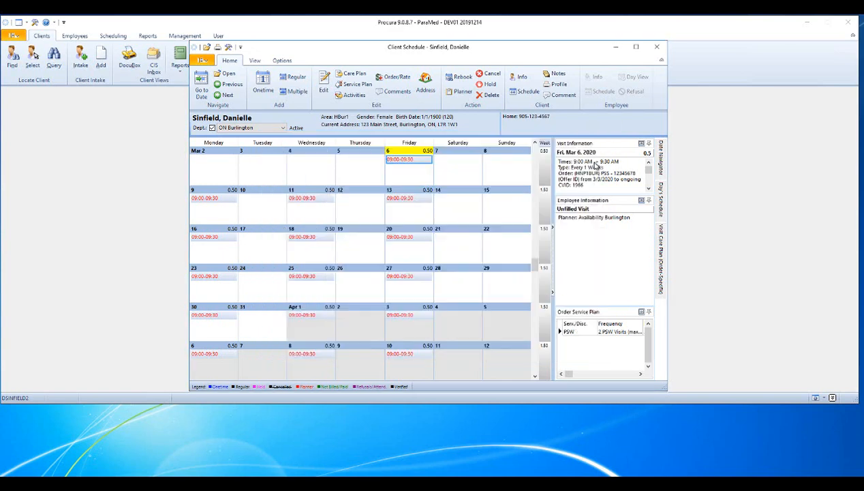